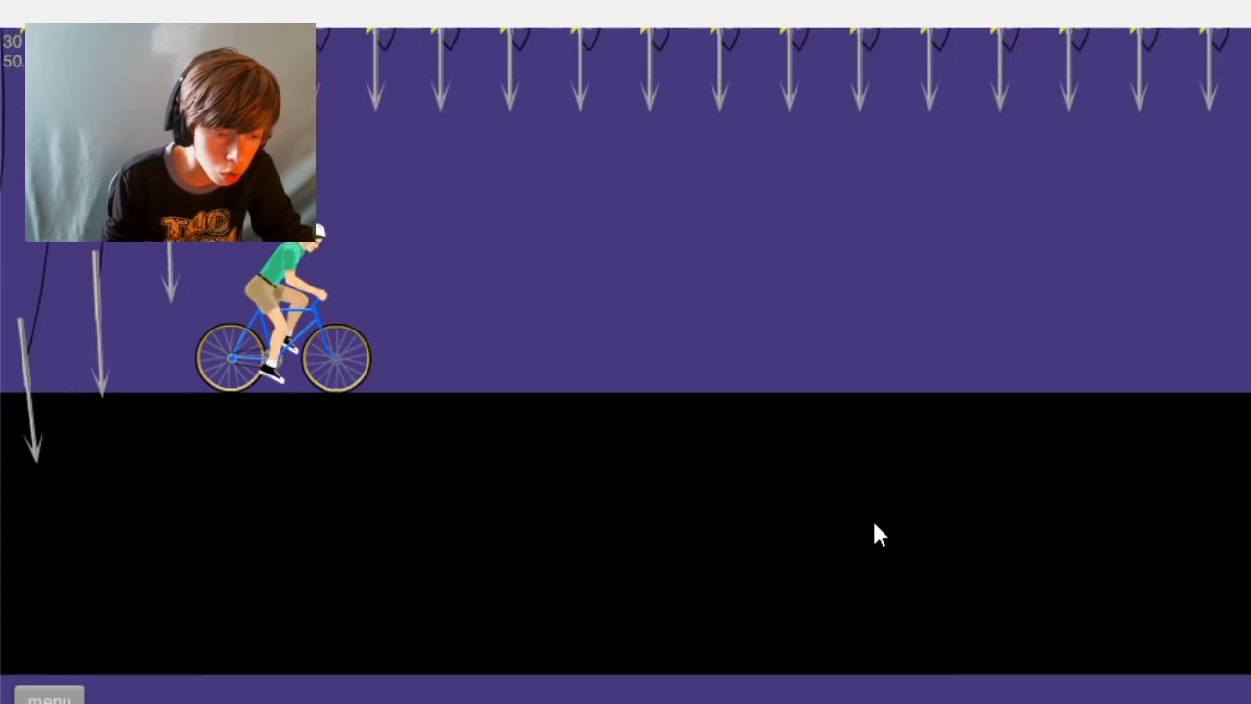
# Step: Ride the cyclist up the harpoon slope, then restart and launch the pogo rider
pyautogui.press('Up')
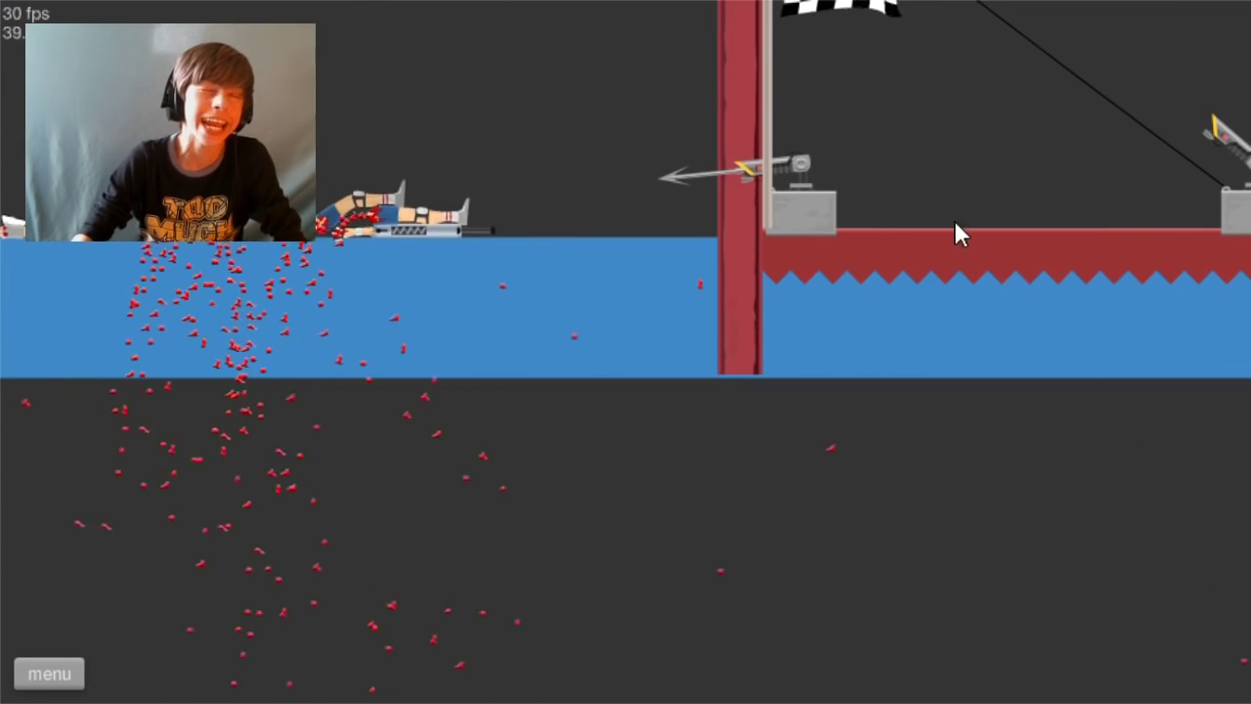
pyautogui.press('Return')
pyautogui.press('space')
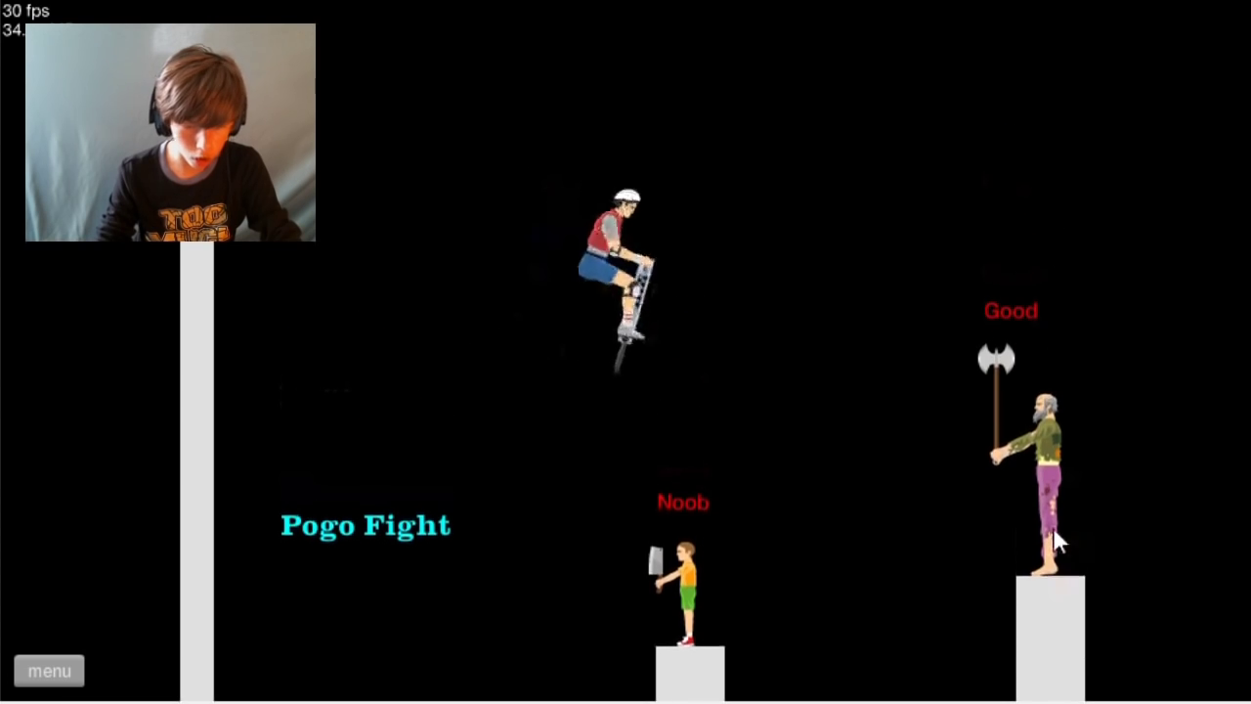
# Step: Hop the pogo rider down to the lower floor and get it upright again
pyautogui.press('Right')
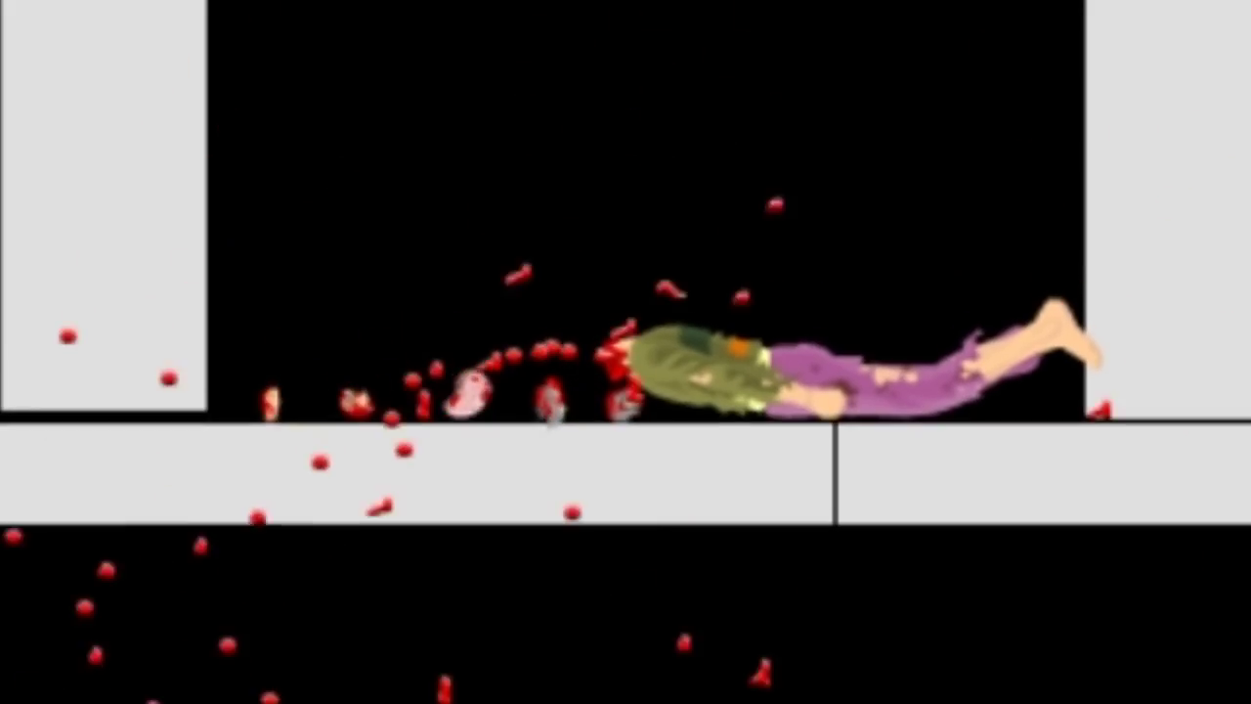
pyautogui.press('Up')
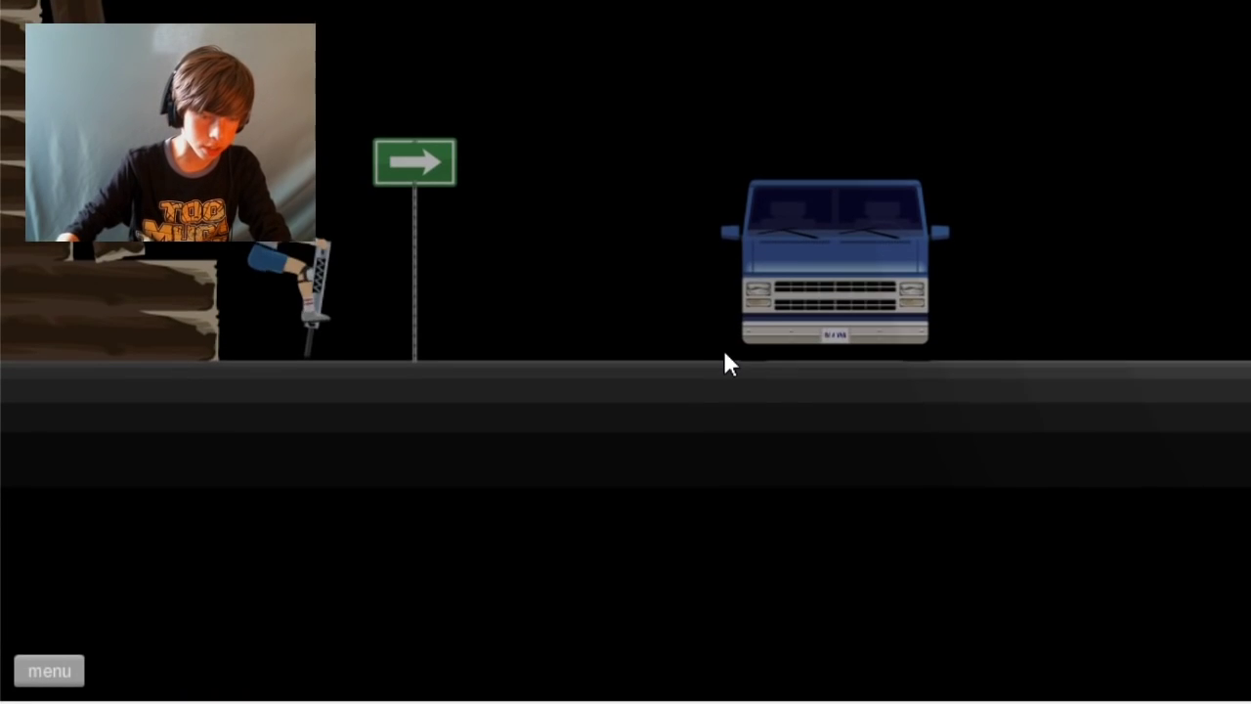
# Step: Hop the pogo rider past the sign onto the van roof, then restart after crashing
pyautogui.press('Up')
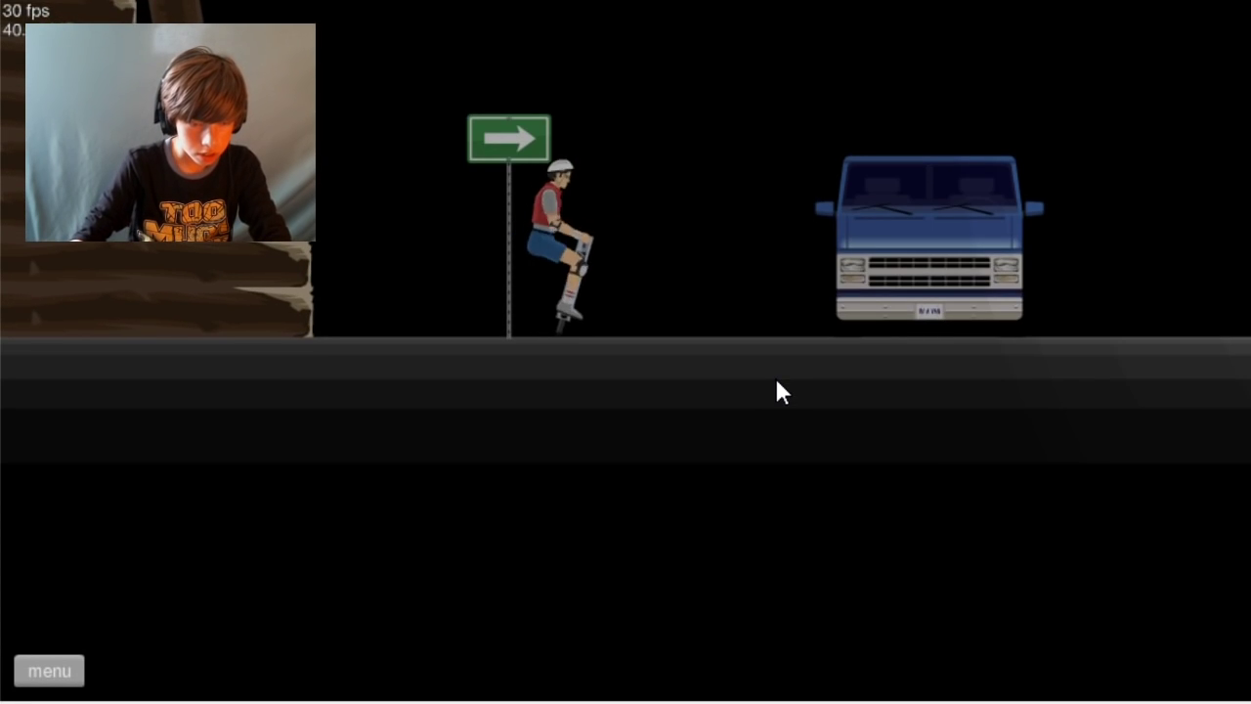
pyautogui.press('Right')
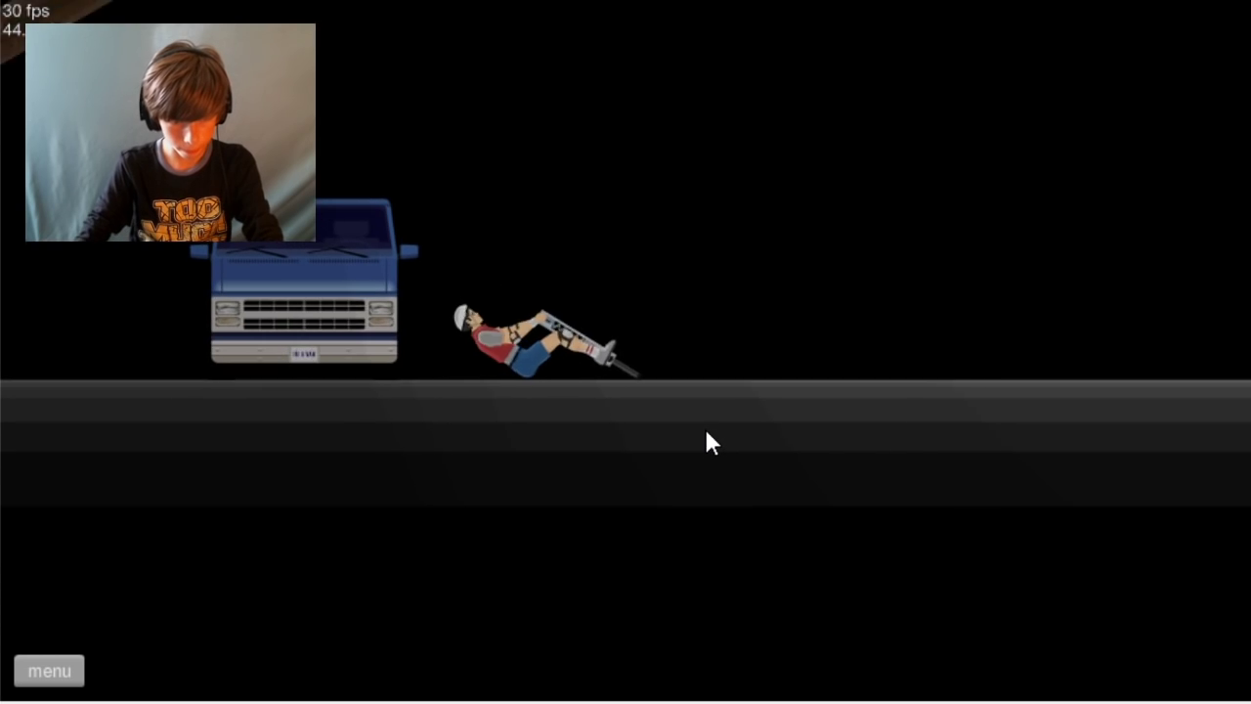
pyautogui.press('Return')
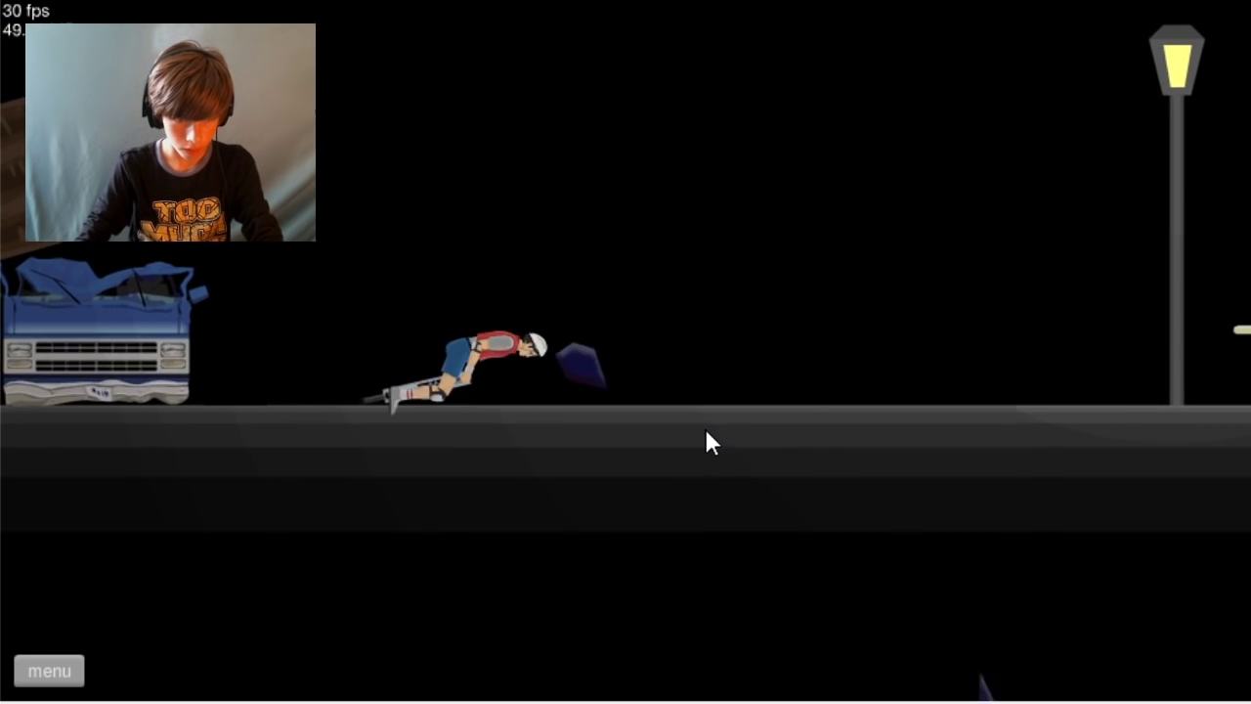
# Step: Bounce leftward past the van and make a high pogo jump over the table
pyautogui.press('Left')
pyautogui.press('Up')
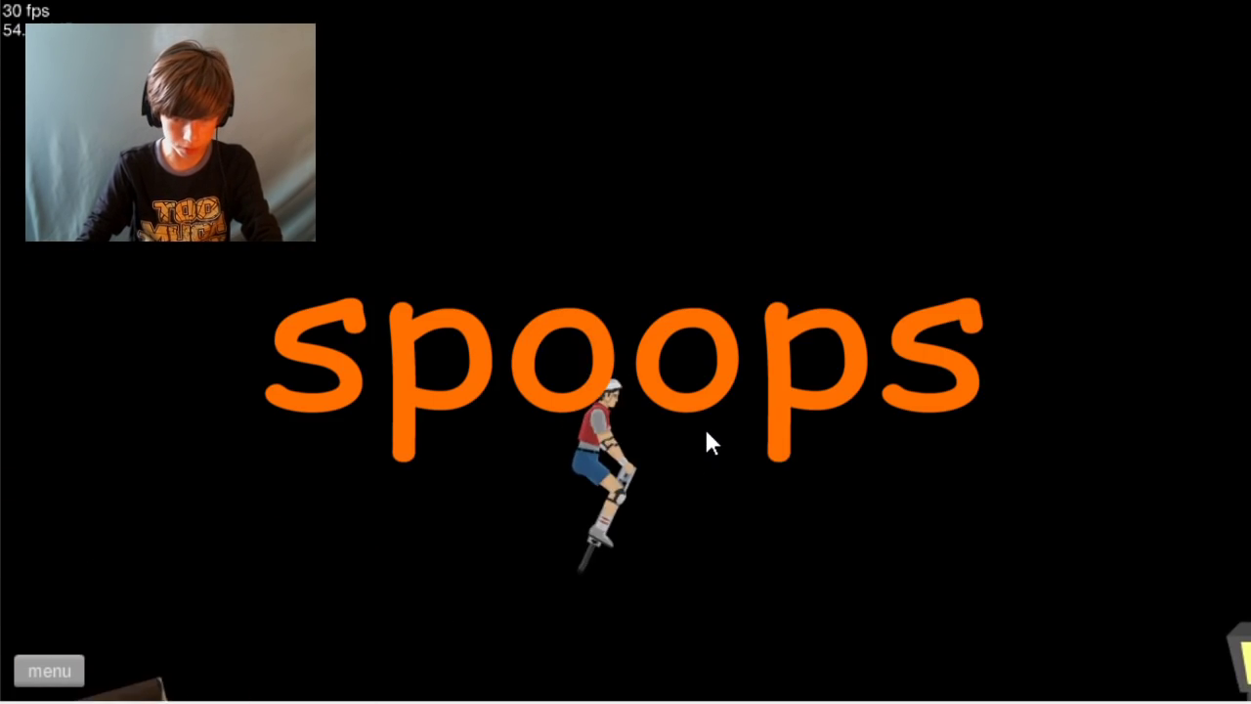
pyautogui.press('Right')
pyautogui.press('Right')
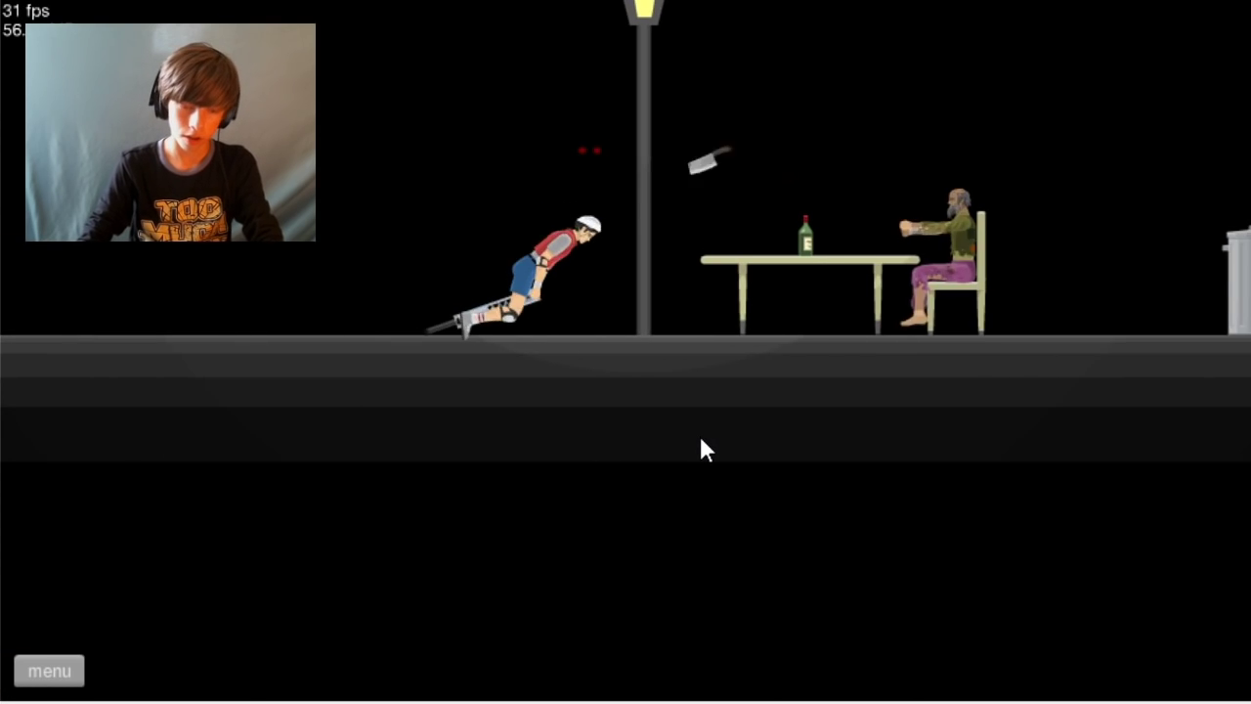
pyautogui.press('Left')
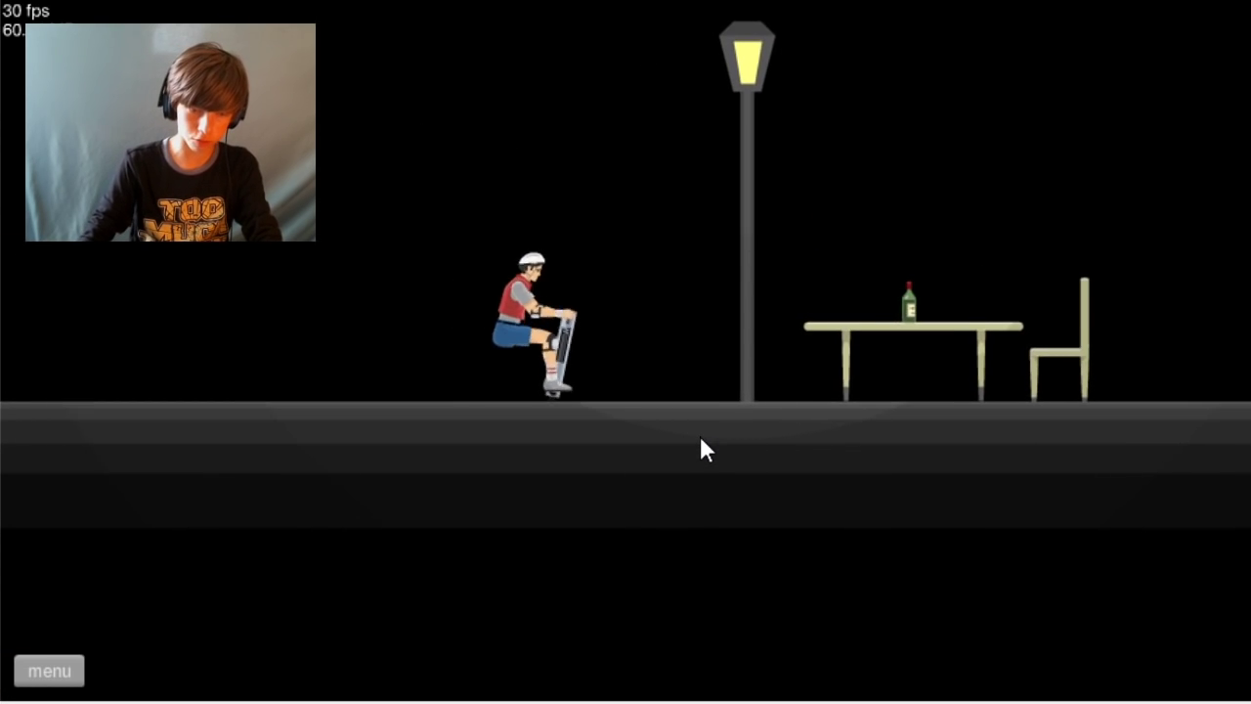
pyautogui.press('Up')
# Step: Launch past the trash can toward the wooden wall, then start Pogo vs Harpoons 2
pyautogui.press('space')
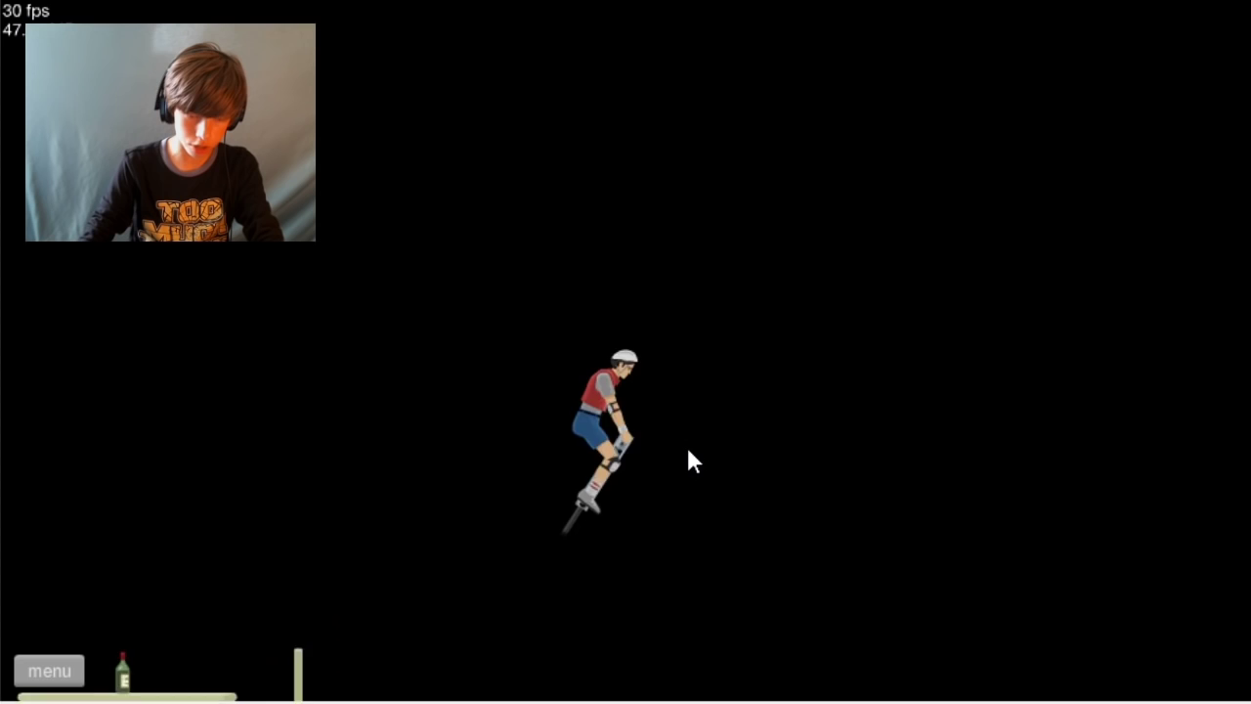
pyautogui.press('Left')
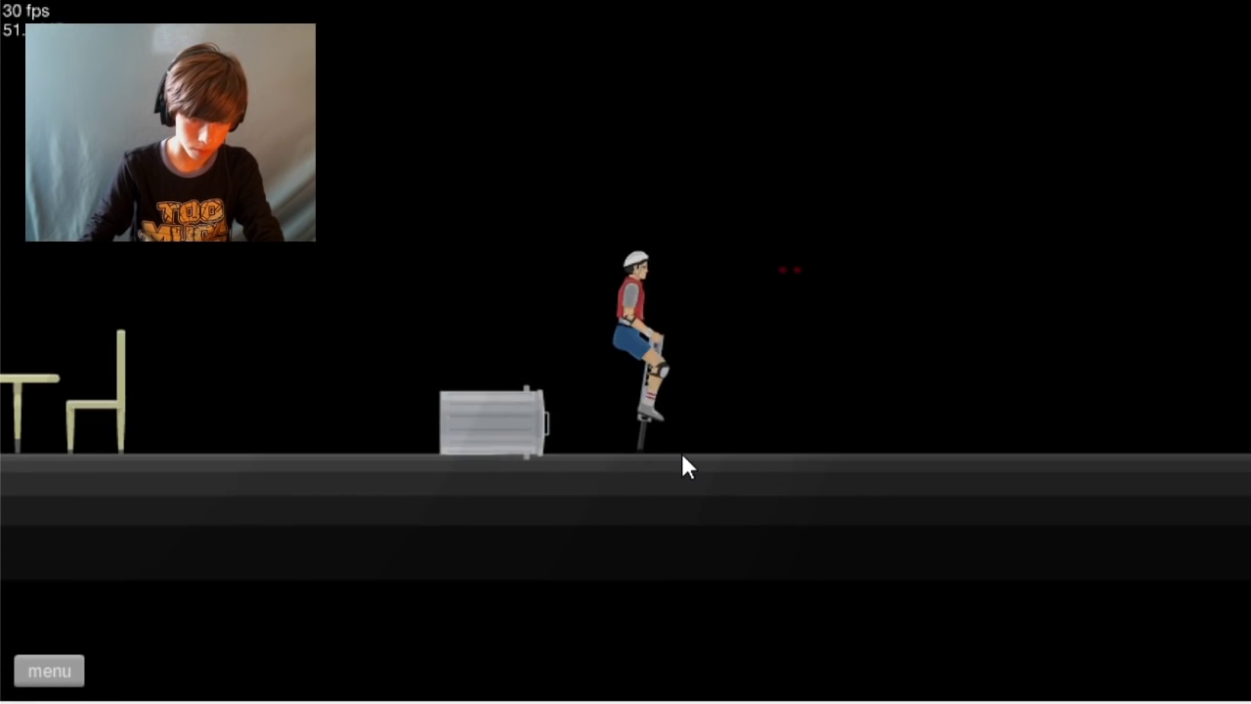
pyautogui.press('Right')
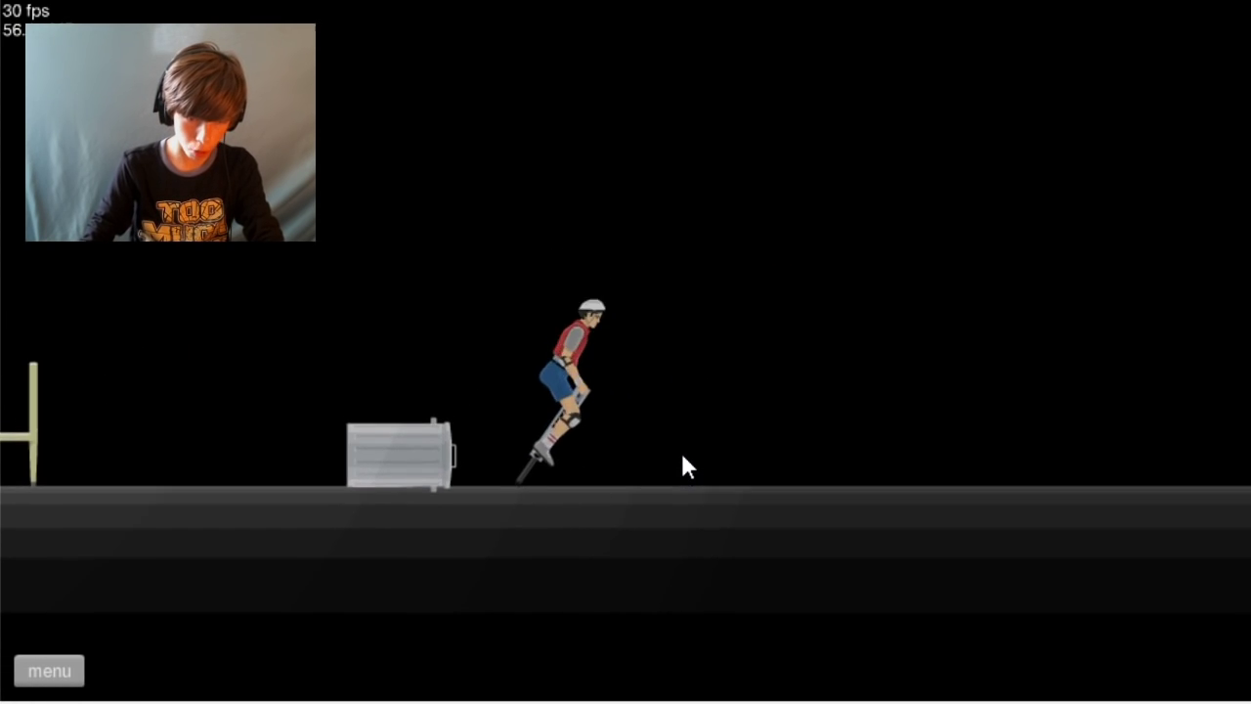
pyautogui.press('space')
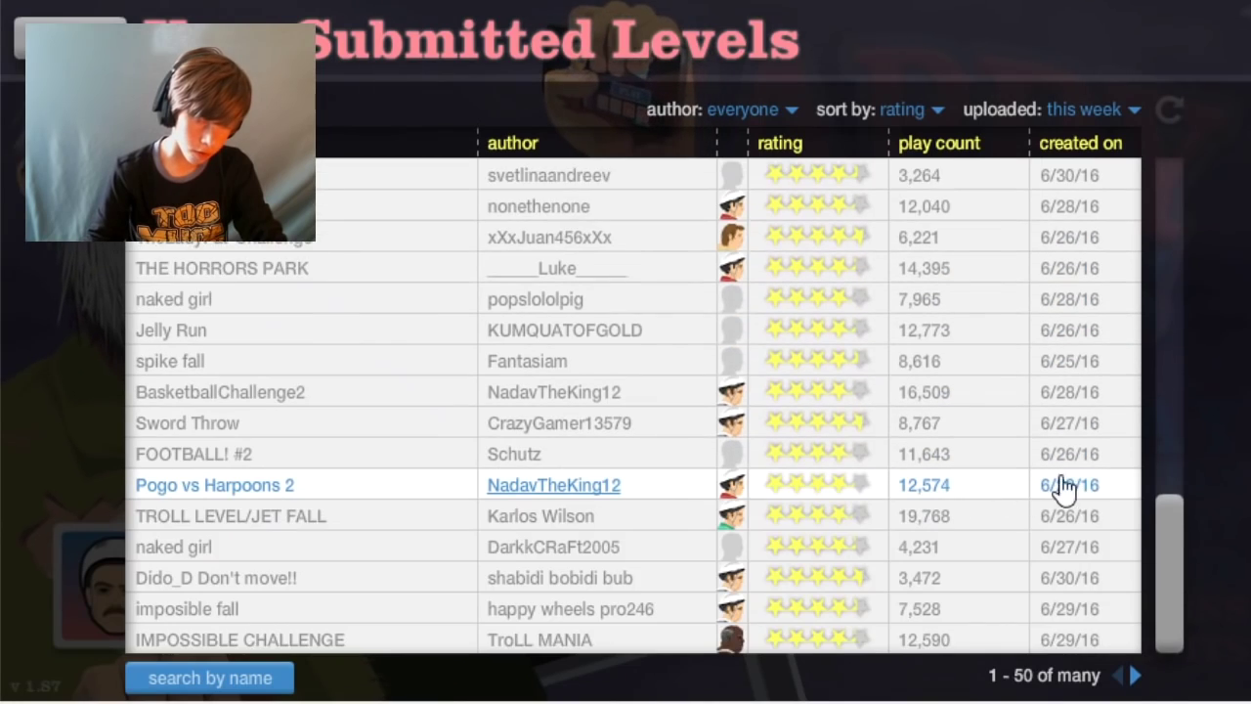
pyautogui.click(1065, 483)
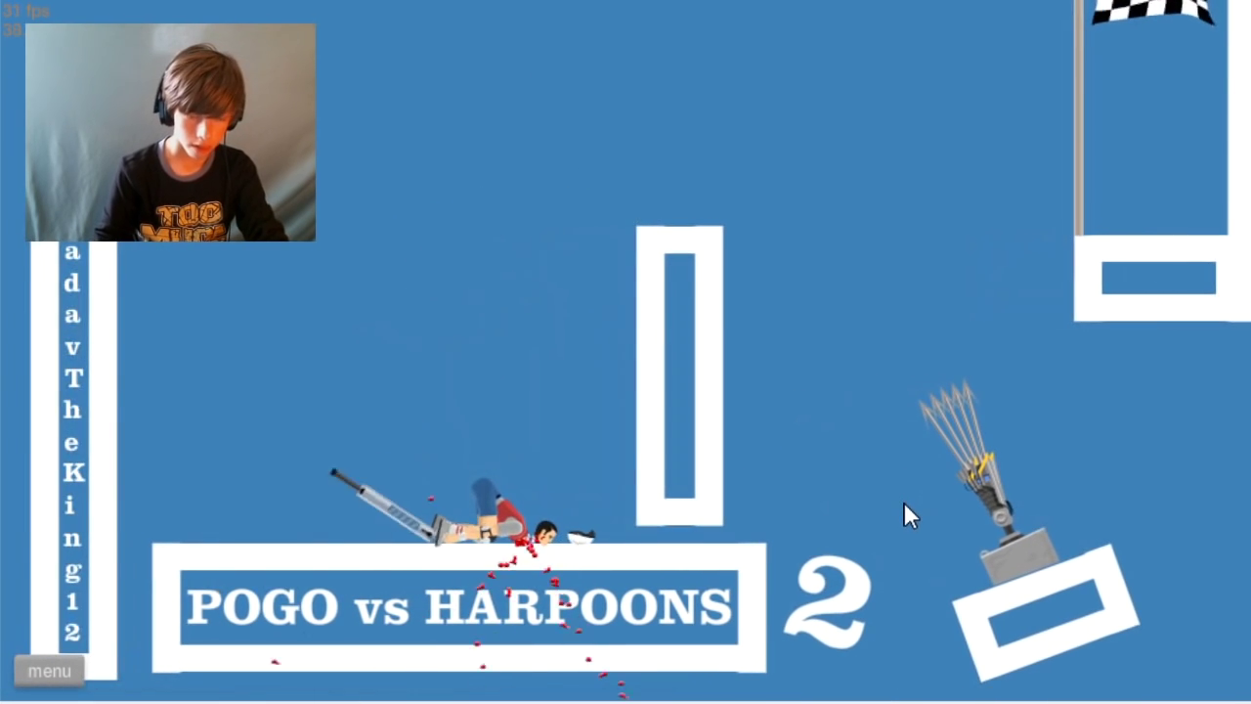
# Step: Retry Pogo vs Harpoons 2, flinging the rider off the pillar toward the finish flag
pyautogui.press('Return')
pyautogui.press('Right')
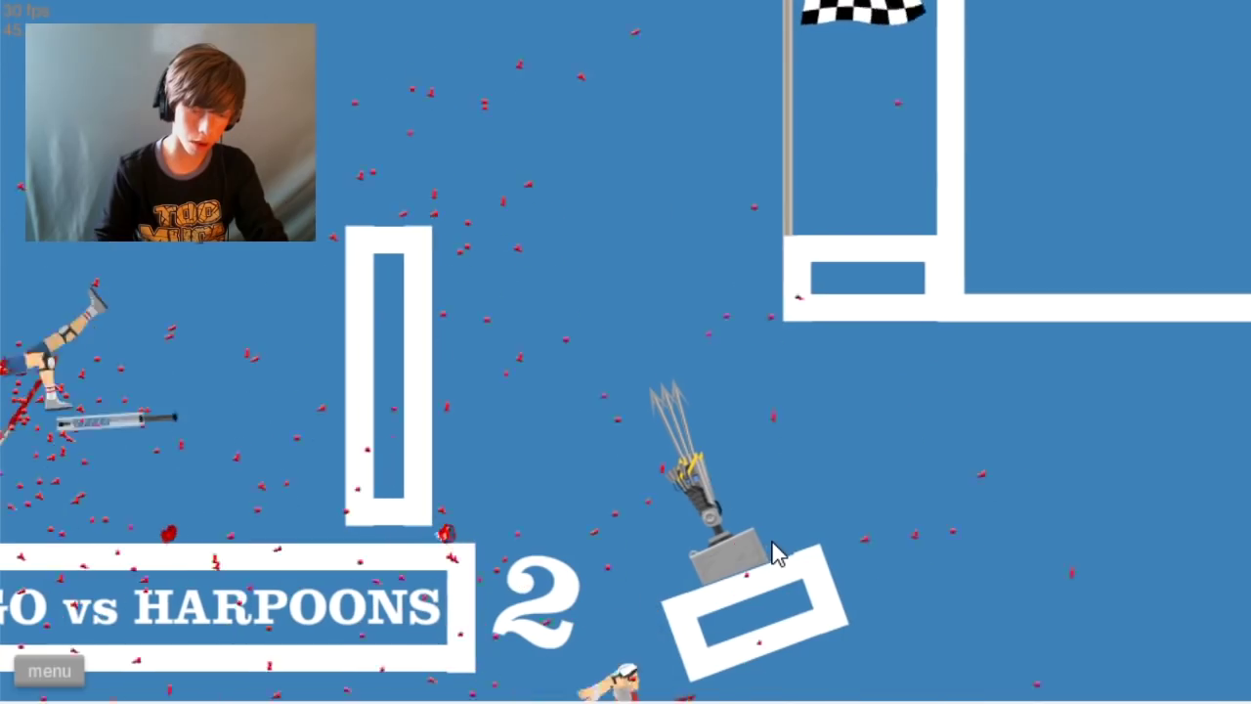
pyautogui.press('Return')
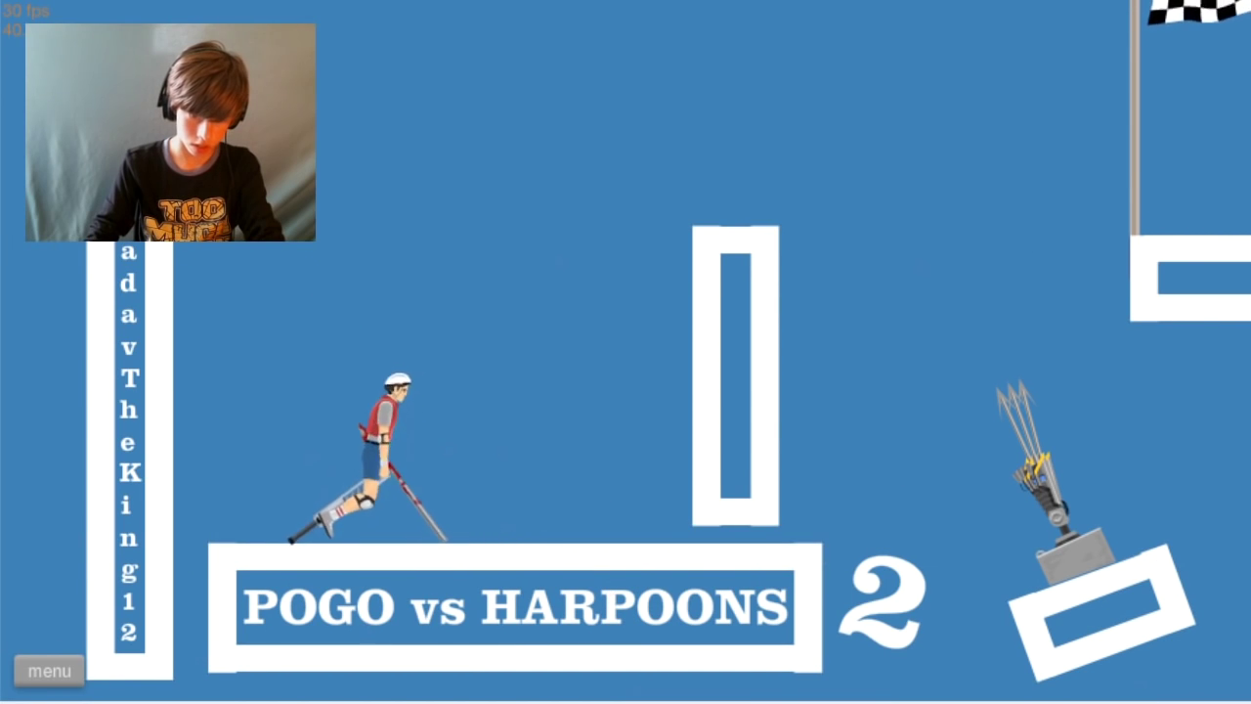
pyautogui.press('Right')
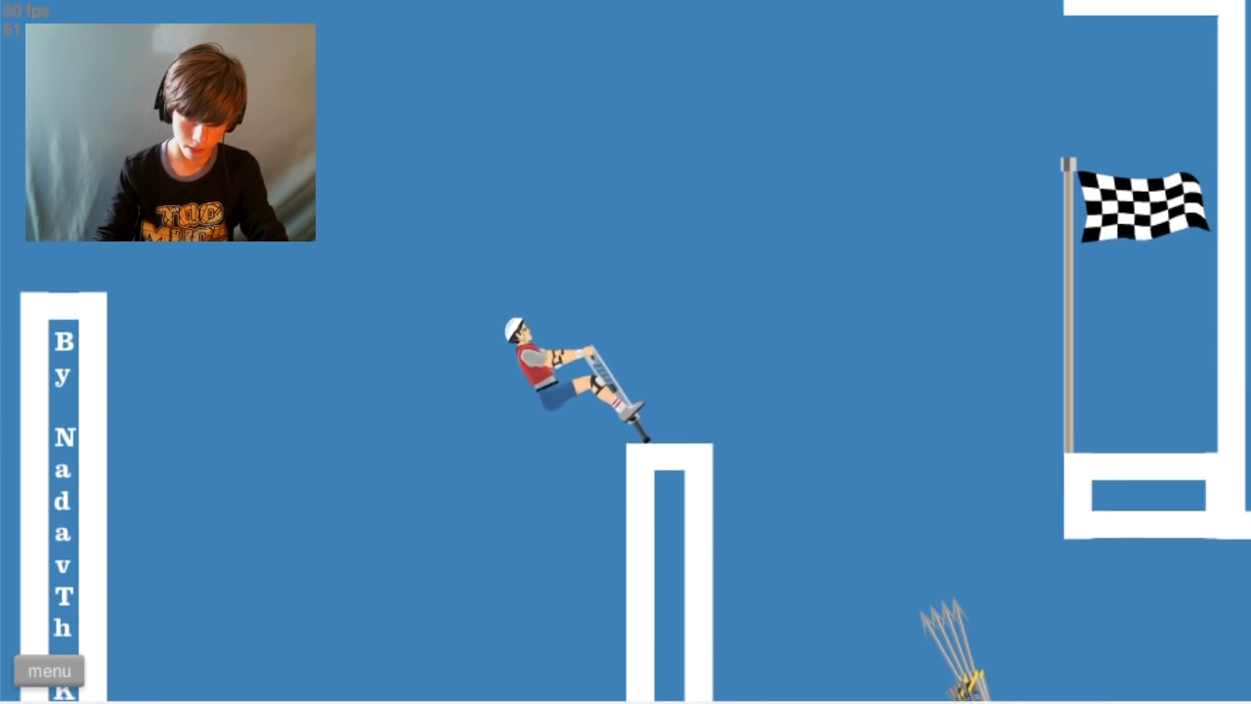
pyautogui.press('Up')
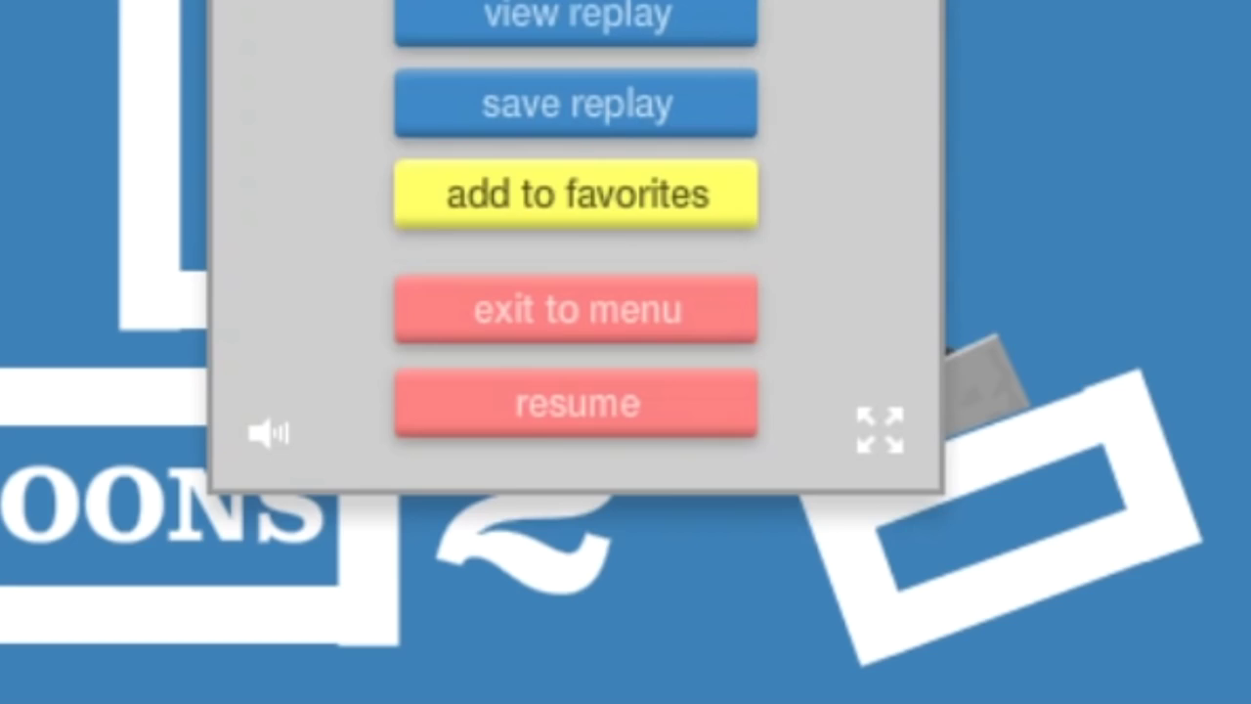
# Step: Ride the Segway rider into the TV room trigger, then drop the Spike Fall spikes
pyautogui.press('Up')
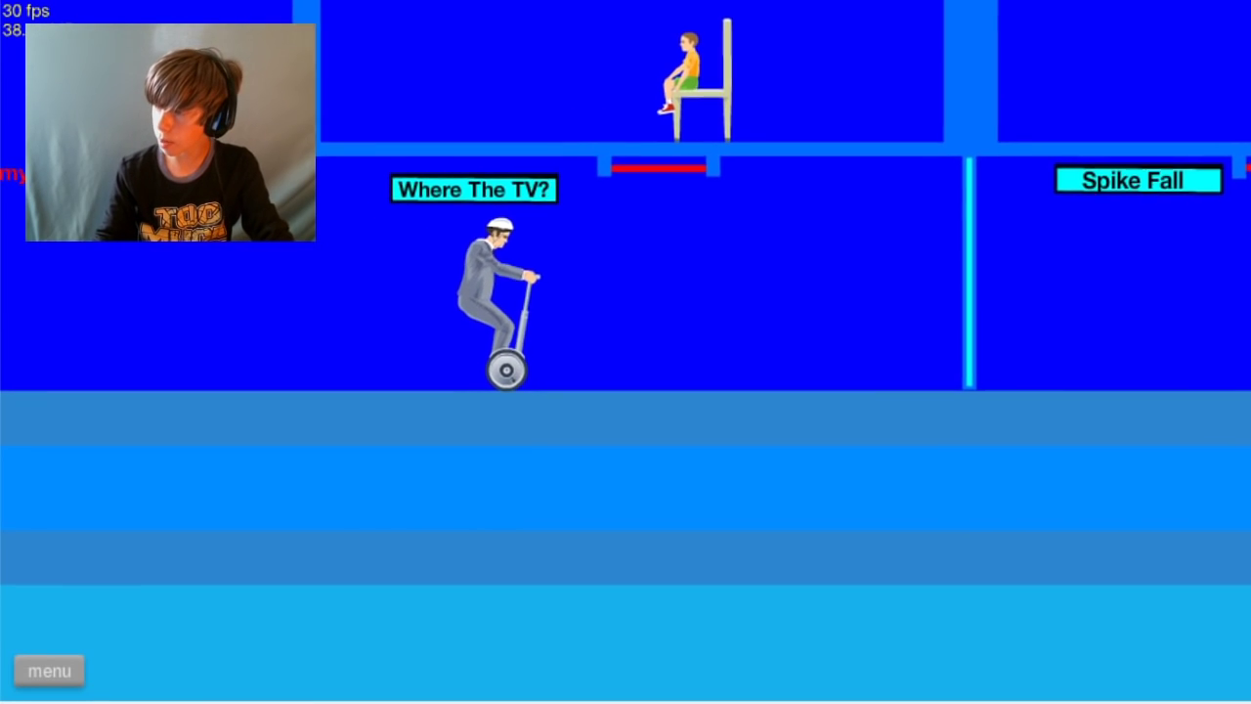
pyautogui.press('space')
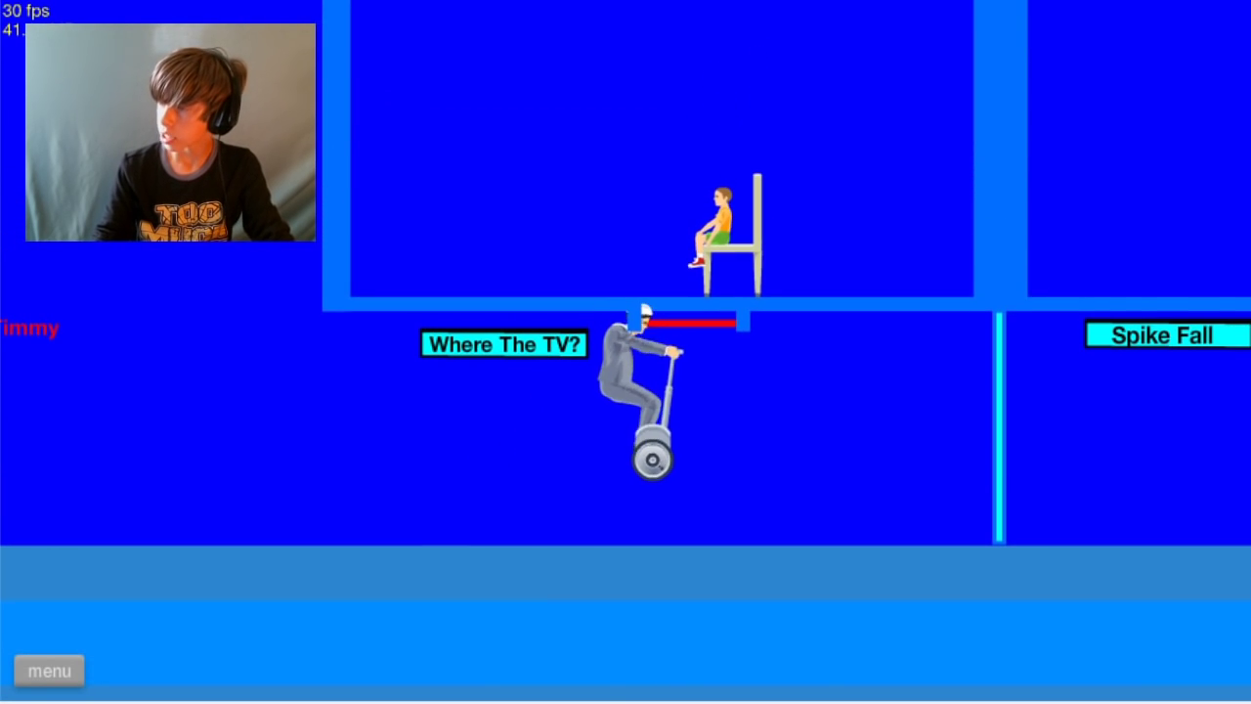
pyautogui.press('space')
pyautogui.press('space')
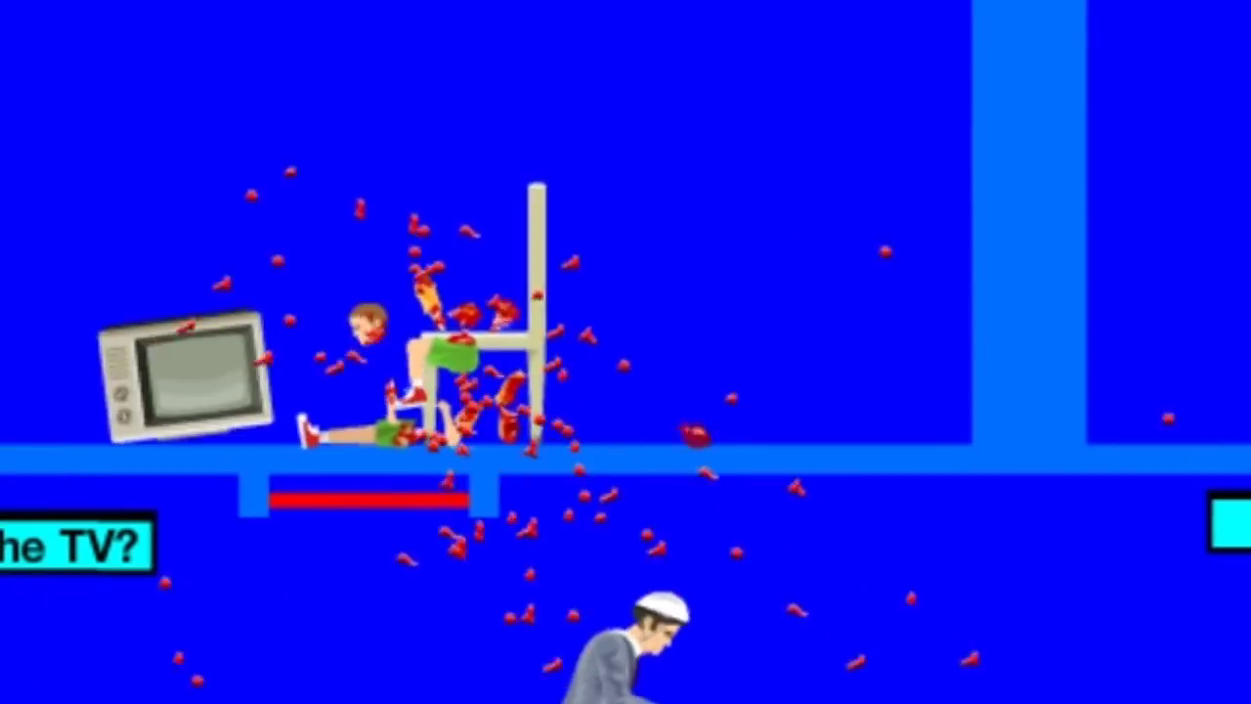
pyautogui.press('Up')
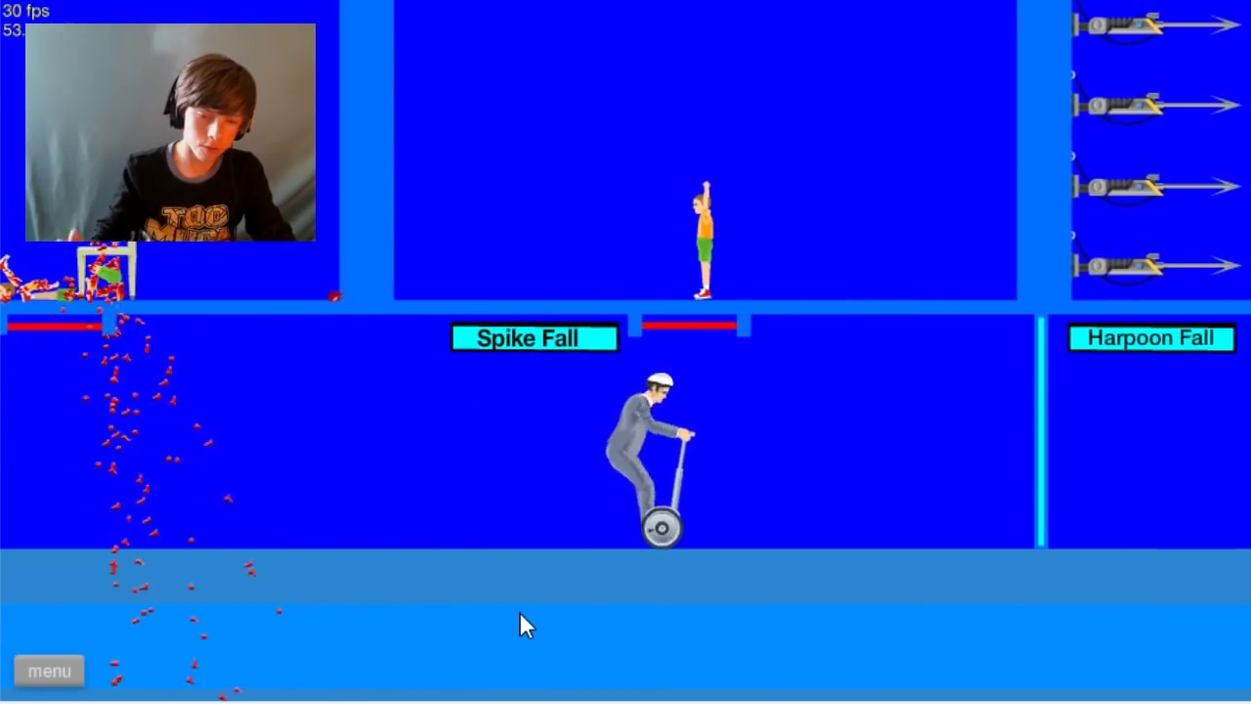
pyautogui.press('space')
# Step: Set off the Harpoon Fall trap, launch the swords, and drop the car
pyautogui.press('Up')
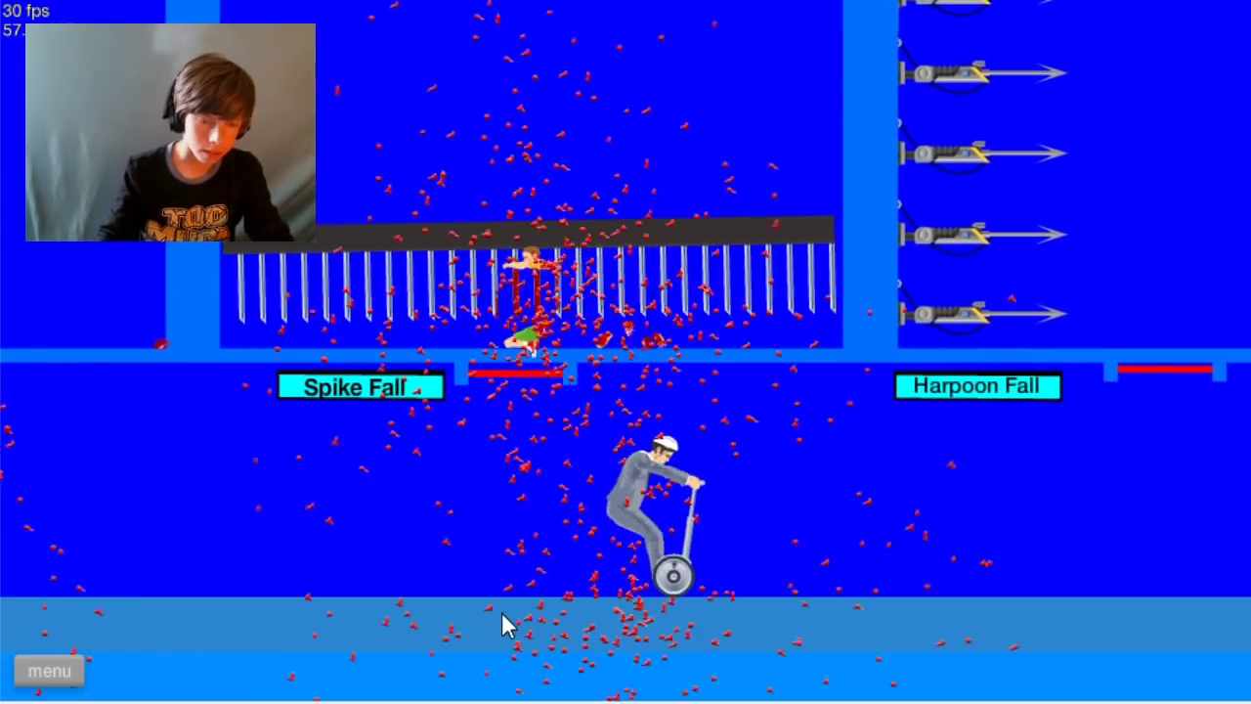
pyautogui.press('Up')
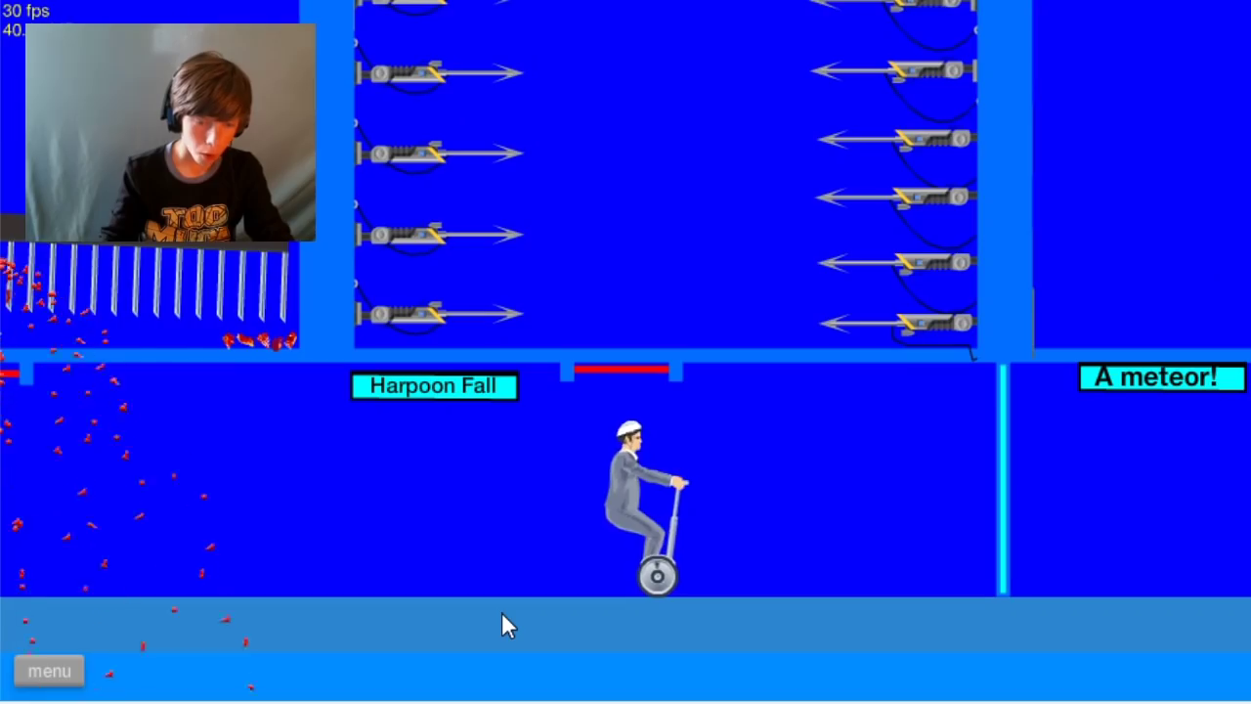
pyautogui.press('space')
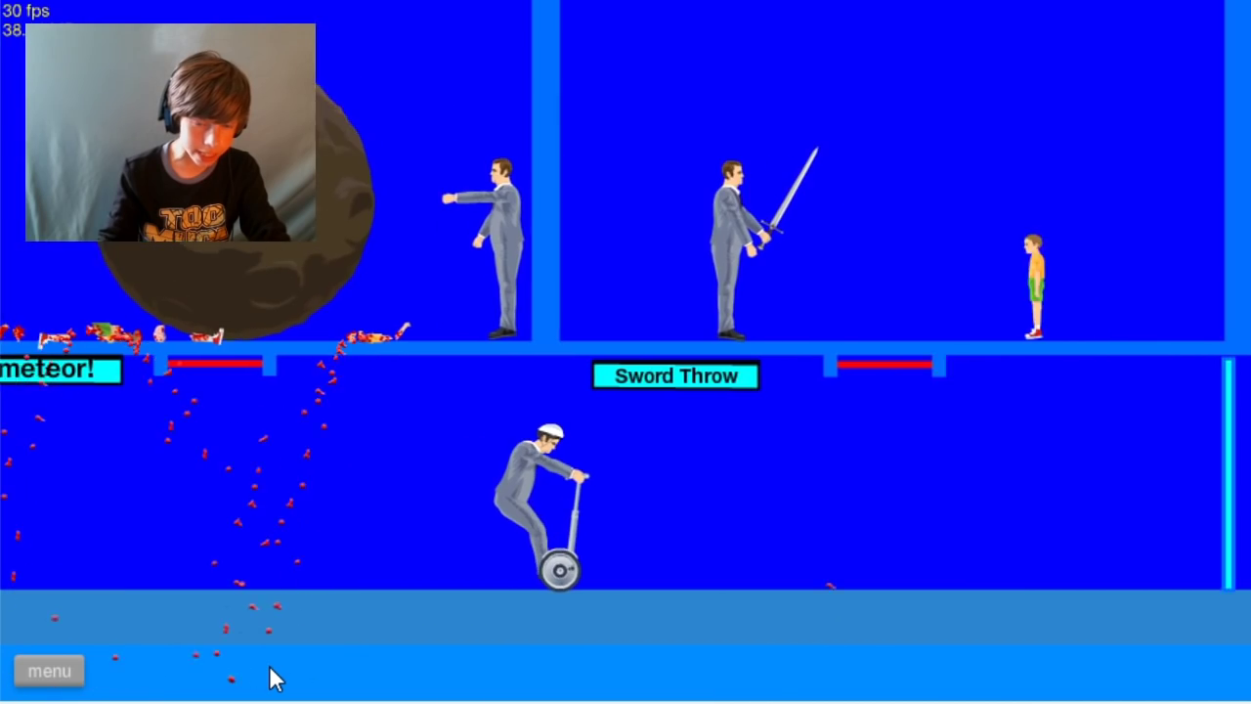
pyautogui.press('Up')
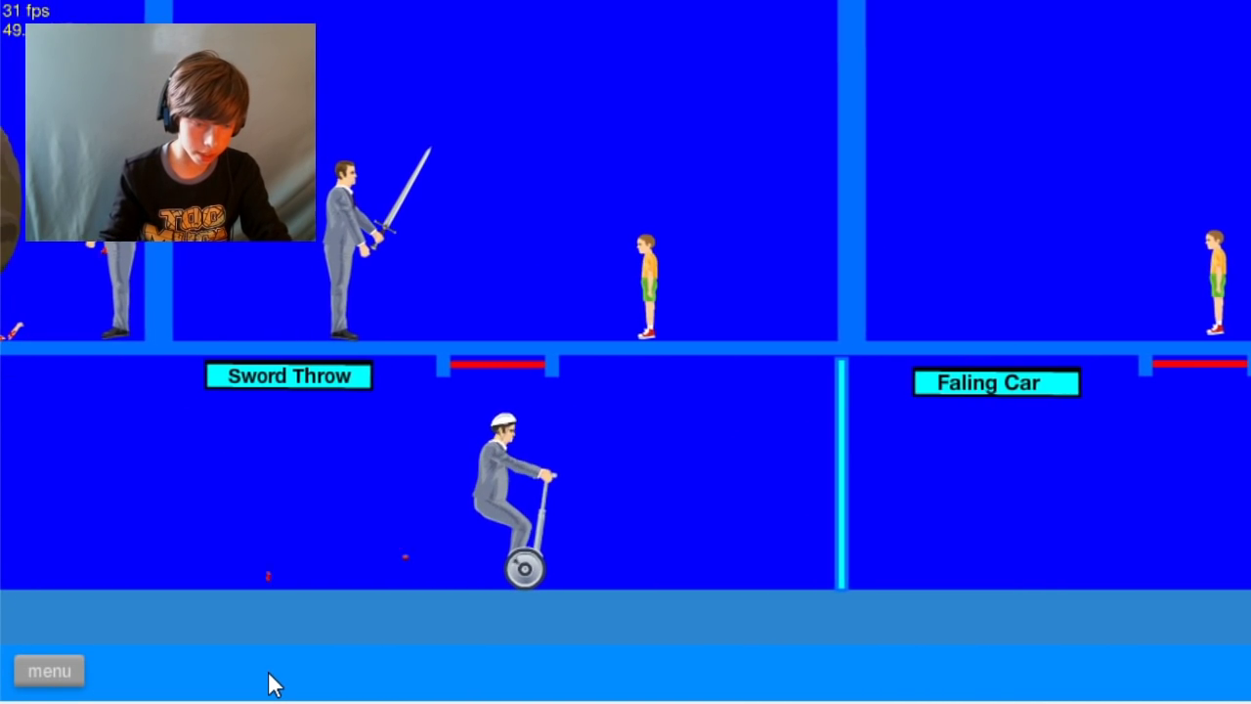
pyautogui.press('Down')
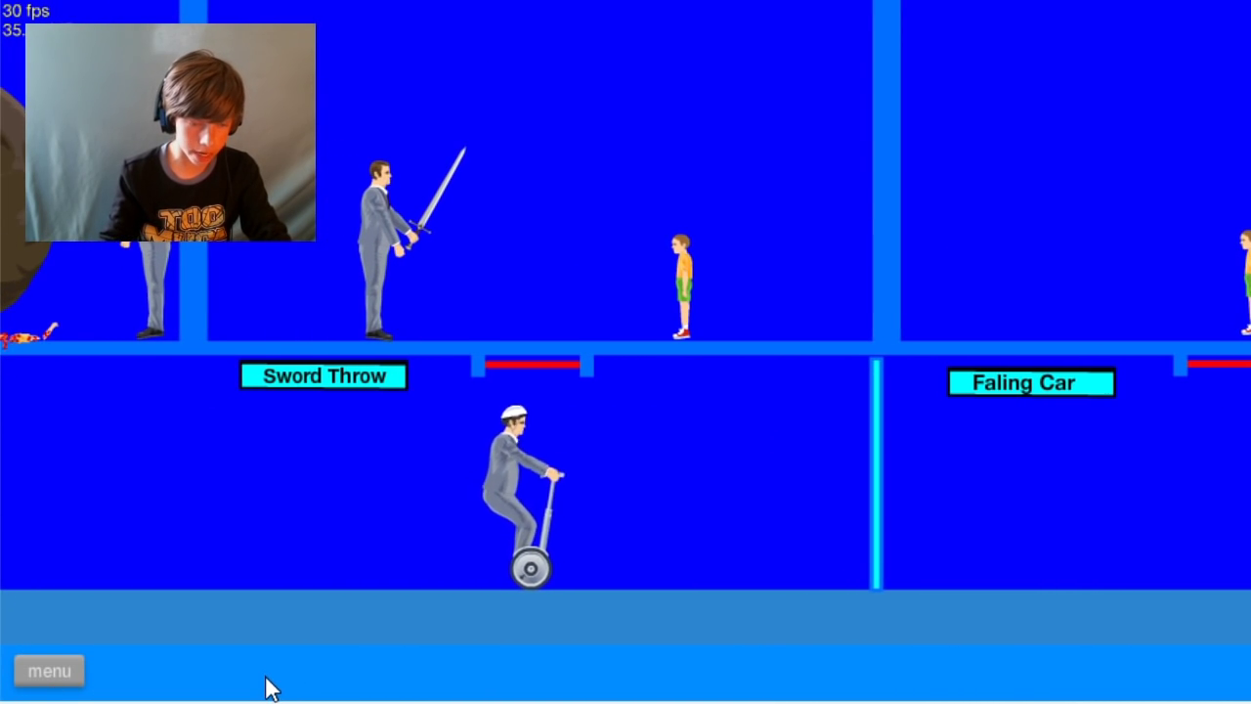
pyautogui.press('space')
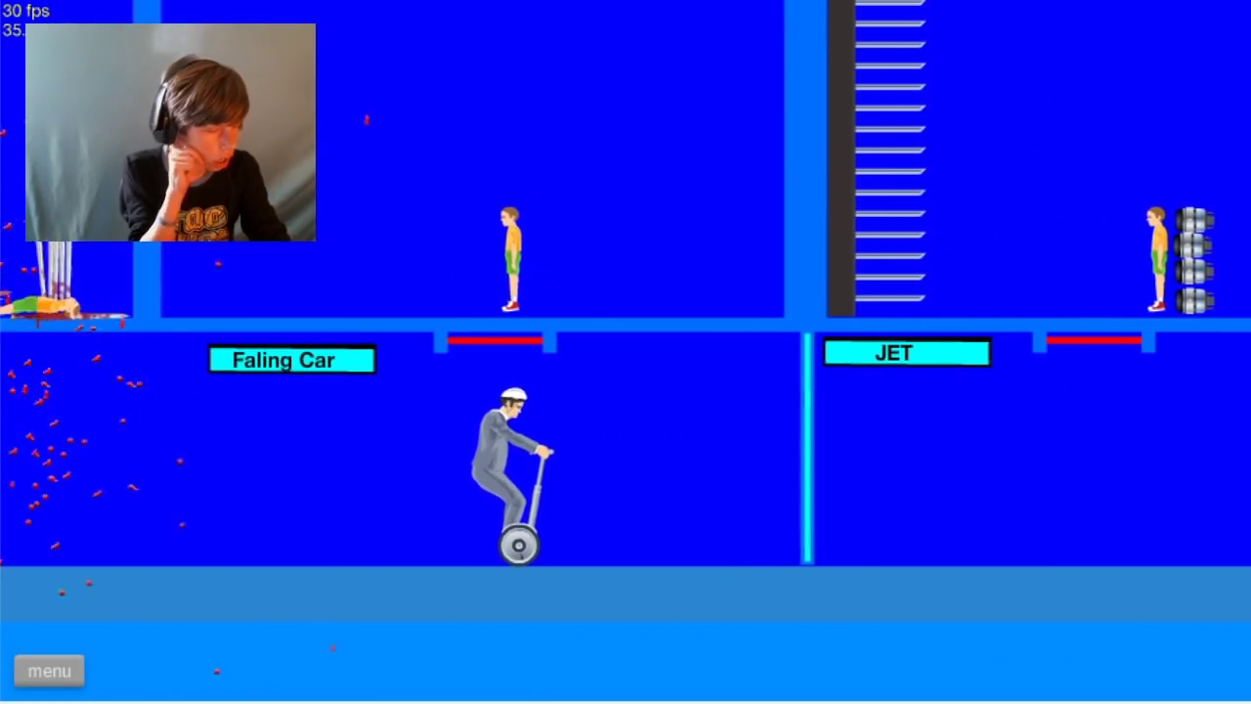
pyautogui.press('space')
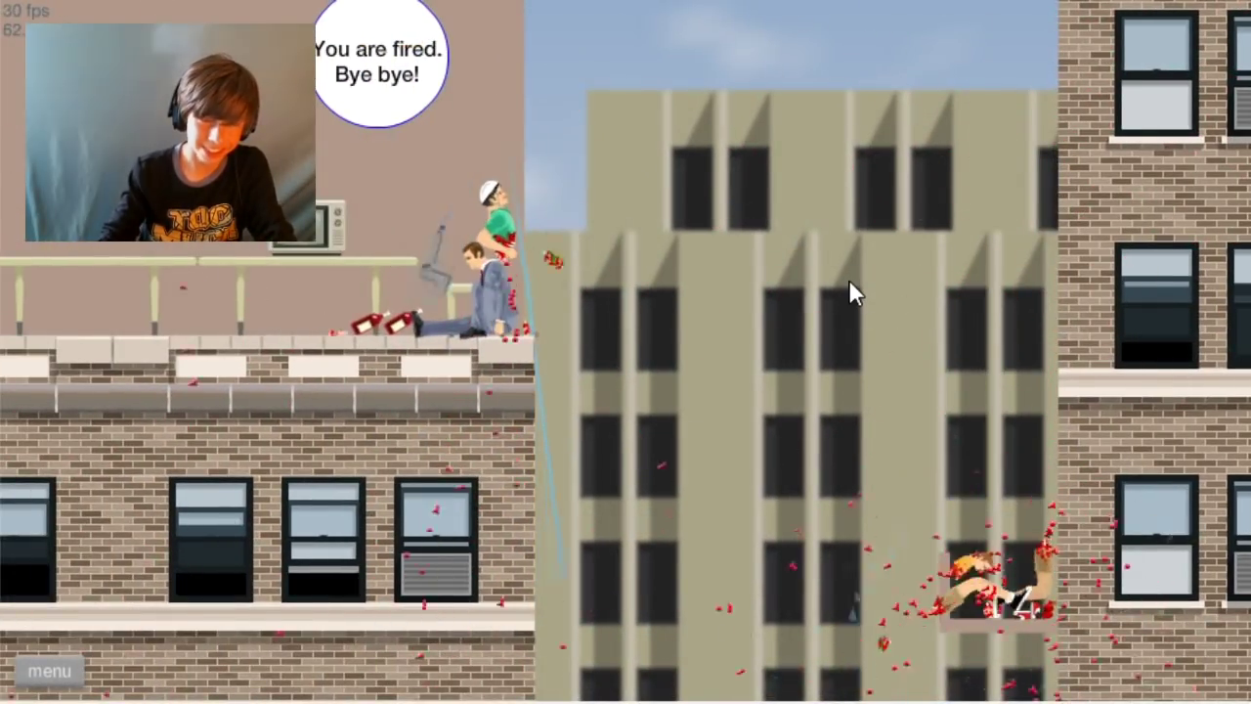
# Step: Pause Kill Your Boss!! #2 and restart it from the beginning
pyautogui.press('Escape')
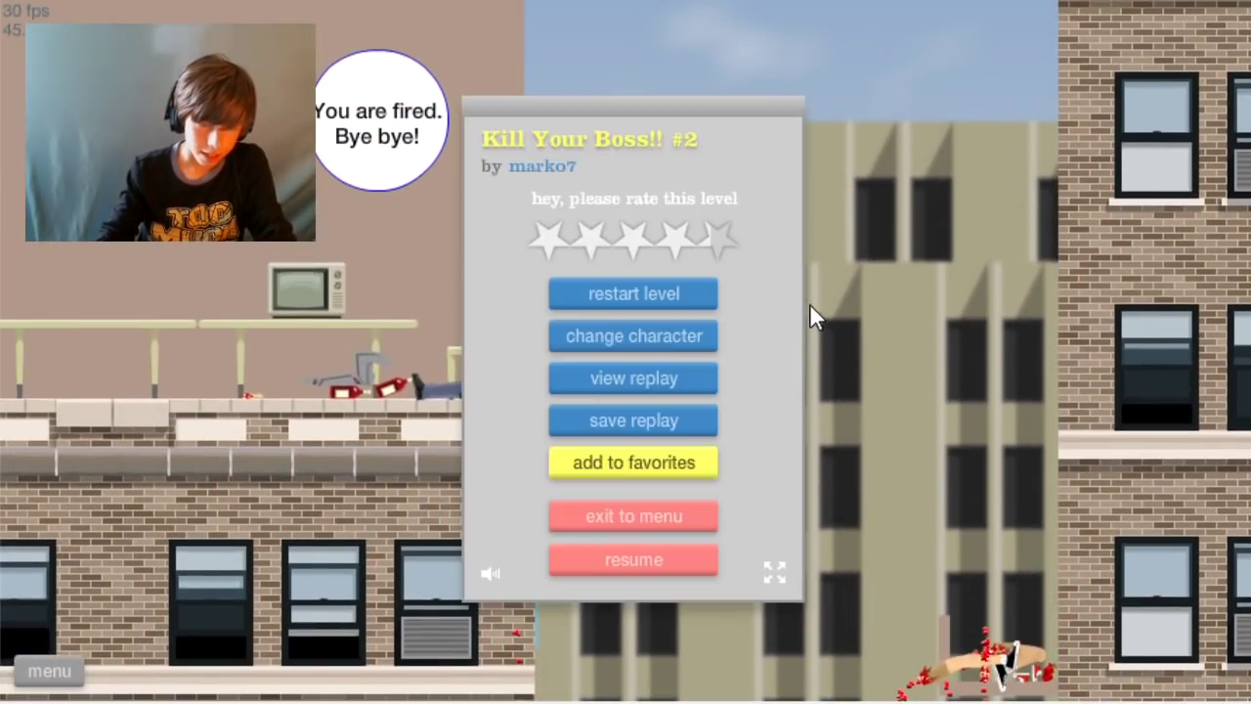
pyautogui.click(675, 305)
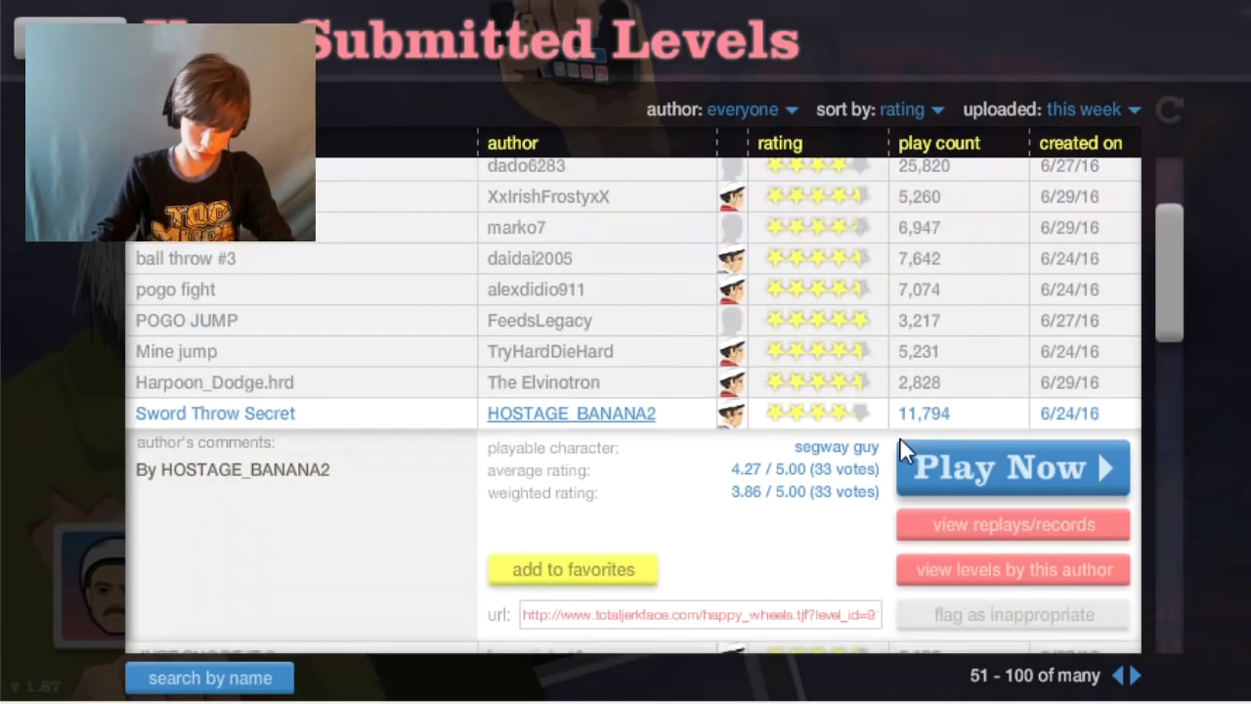
# Step: Start the Sword Throw Secret level from Submitted Levels
pyautogui.click(944, 451)
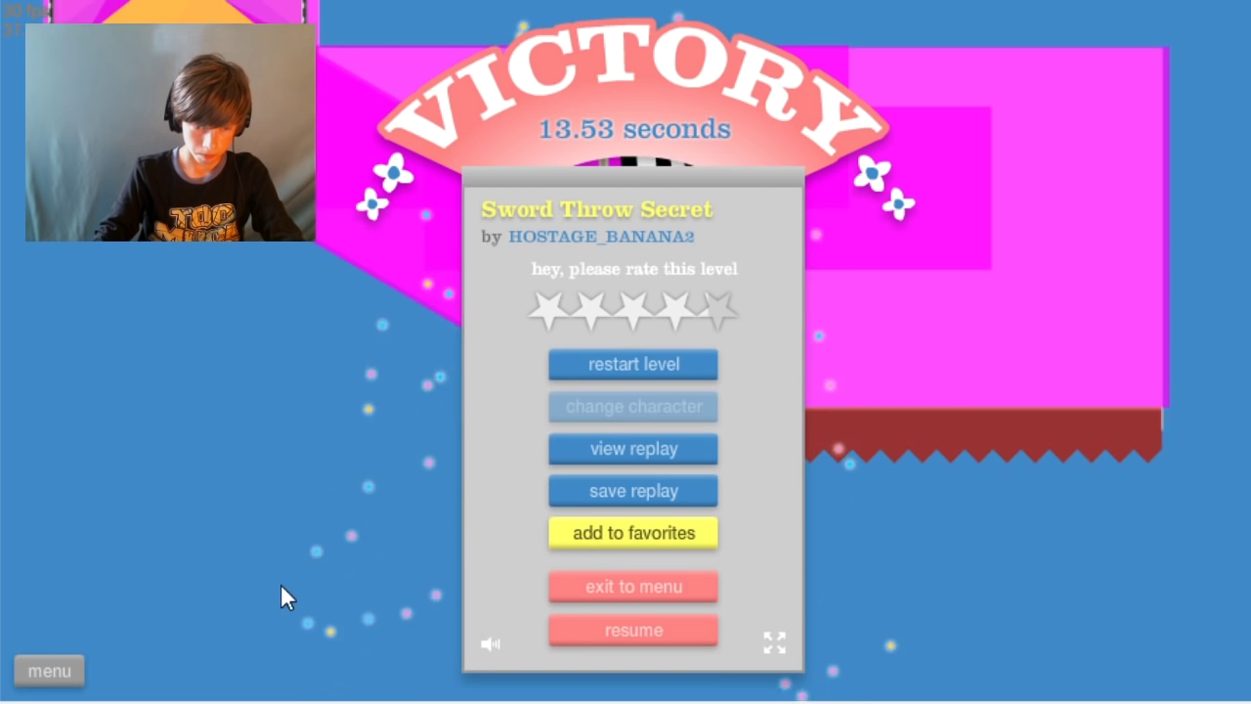
# Step: Launch Level 3 - Stinging Bees, ride the bike to the finish flag, and return to the list
pyautogui.click(684, 592)
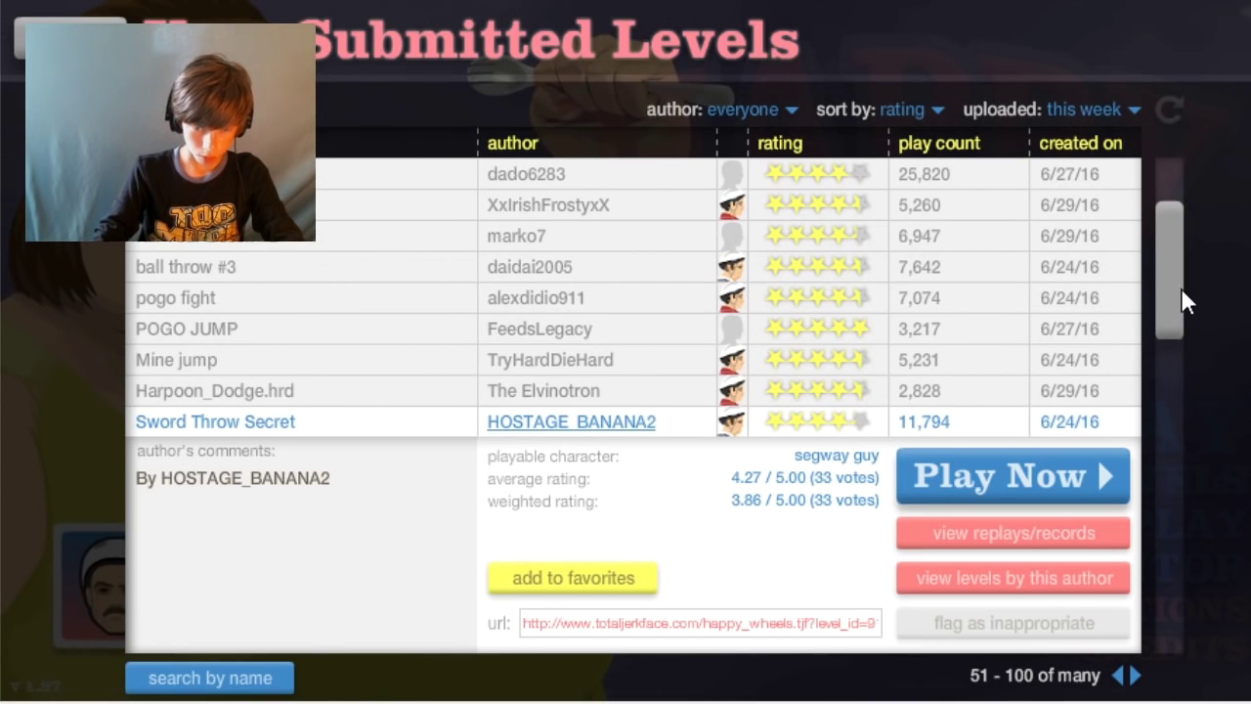
pyautogui.click(1013, 476)
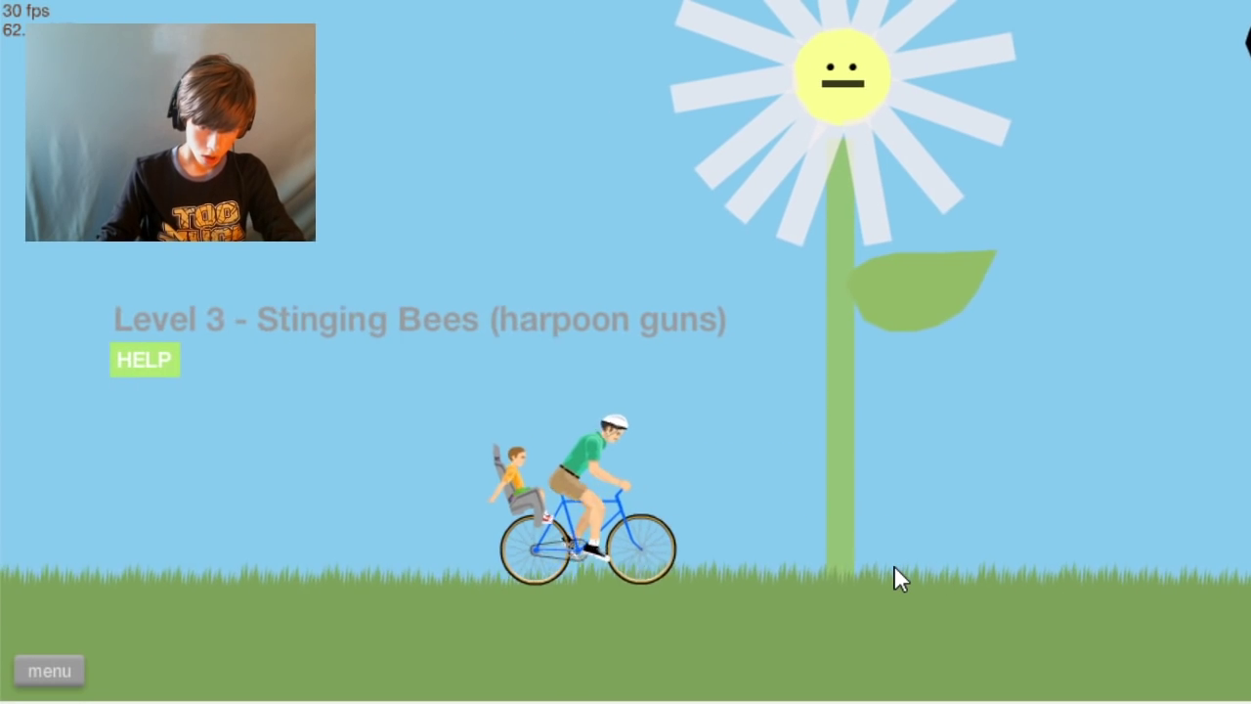
pyautogui.press('Up')
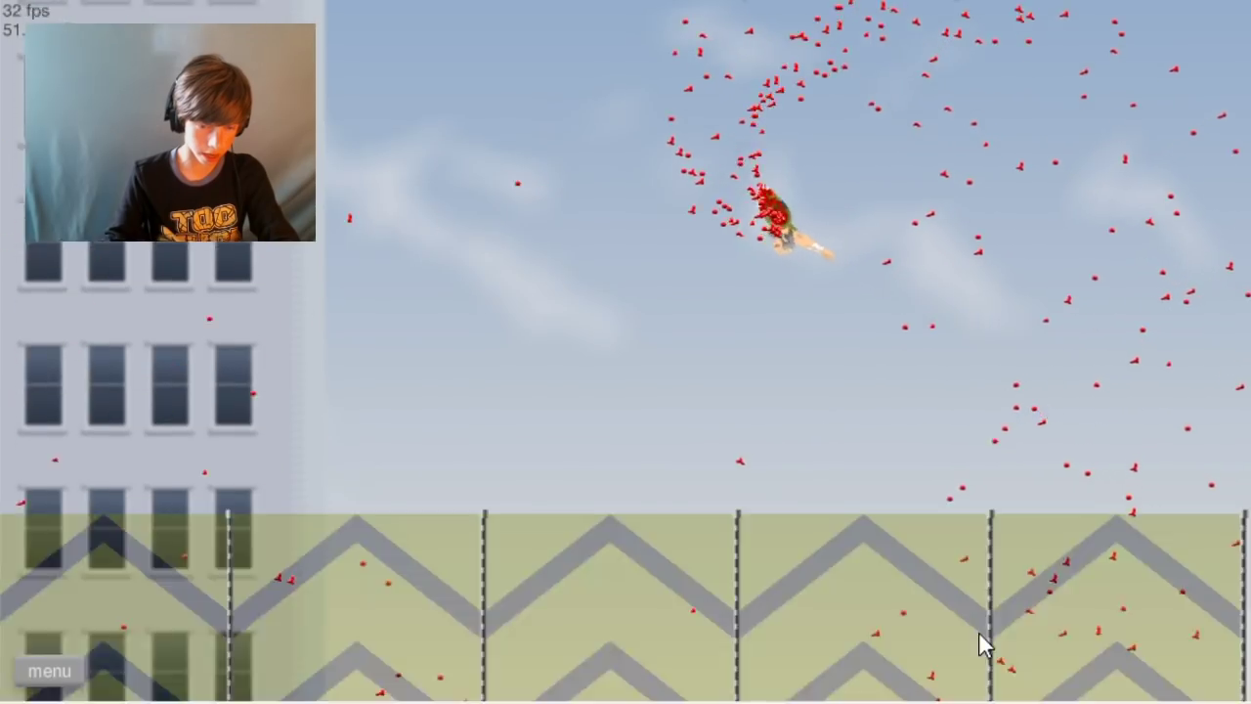
pyautogui.click(982, 645)
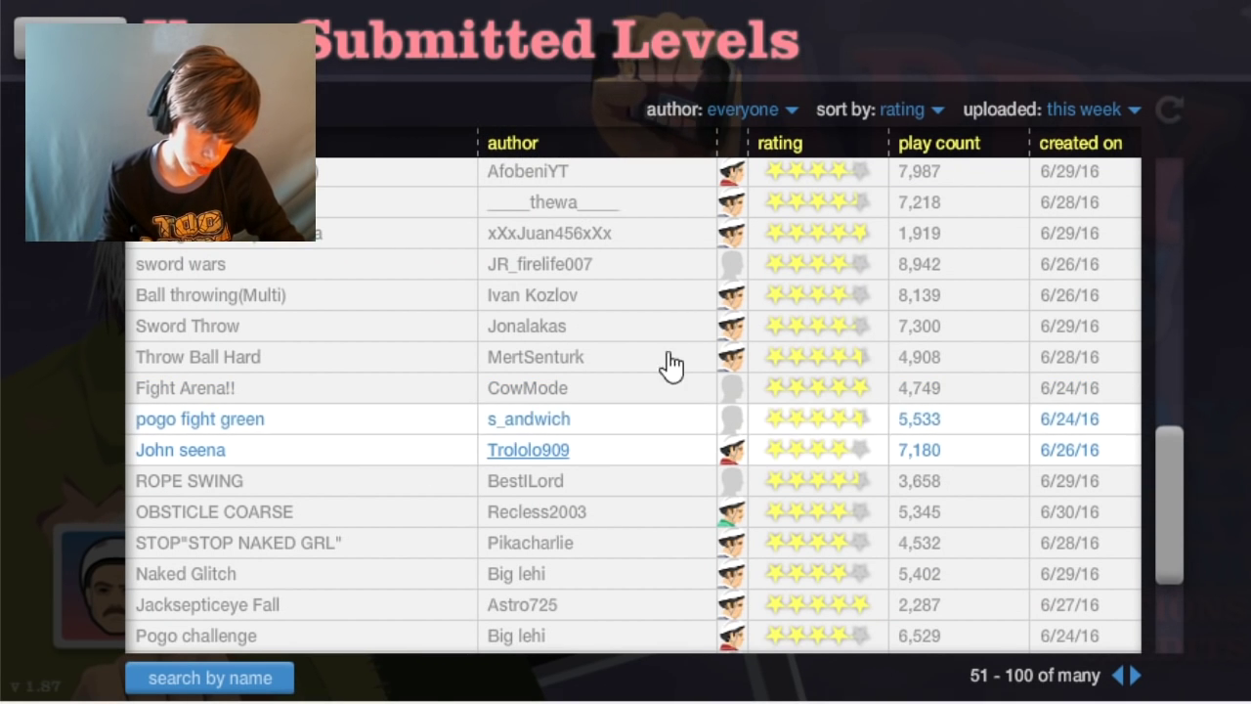
# Step: Launch the John seena level from the submitted levels list
pyautogui.click(966, 480)
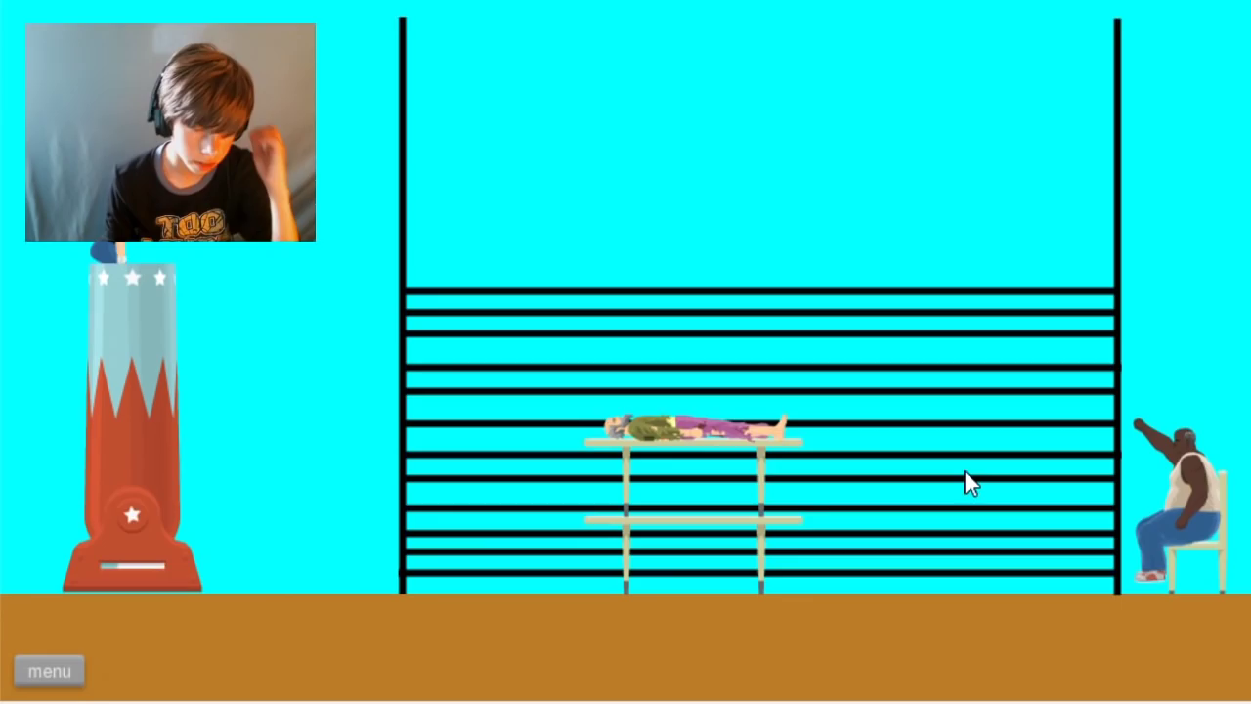